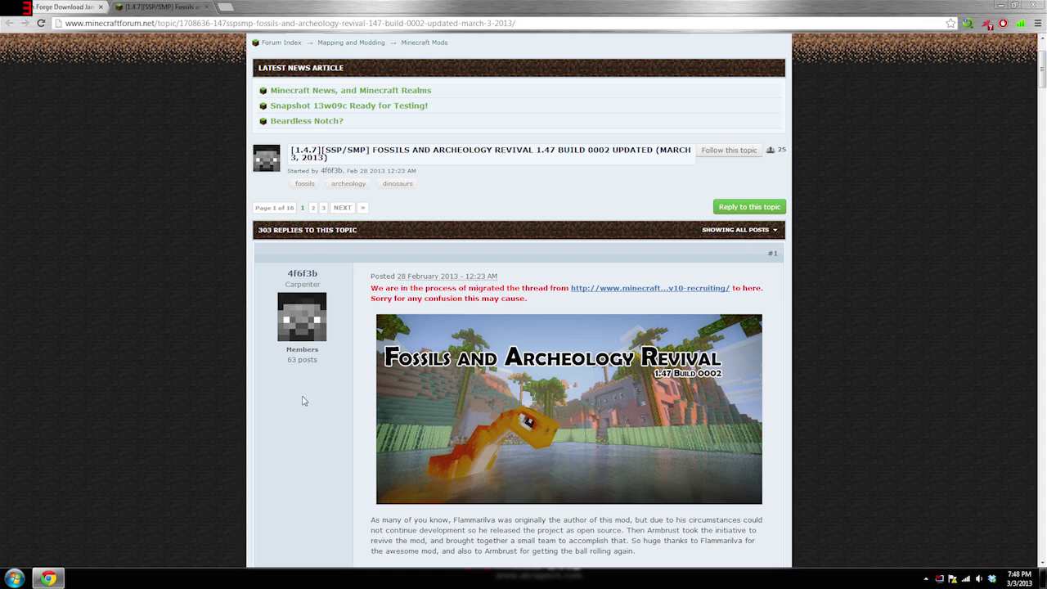
# Step: Scroll the Fossils and Archeology Revival thread and expand its Download and Installation spoiler
pyautogui.scroll(-1, 302, 401)
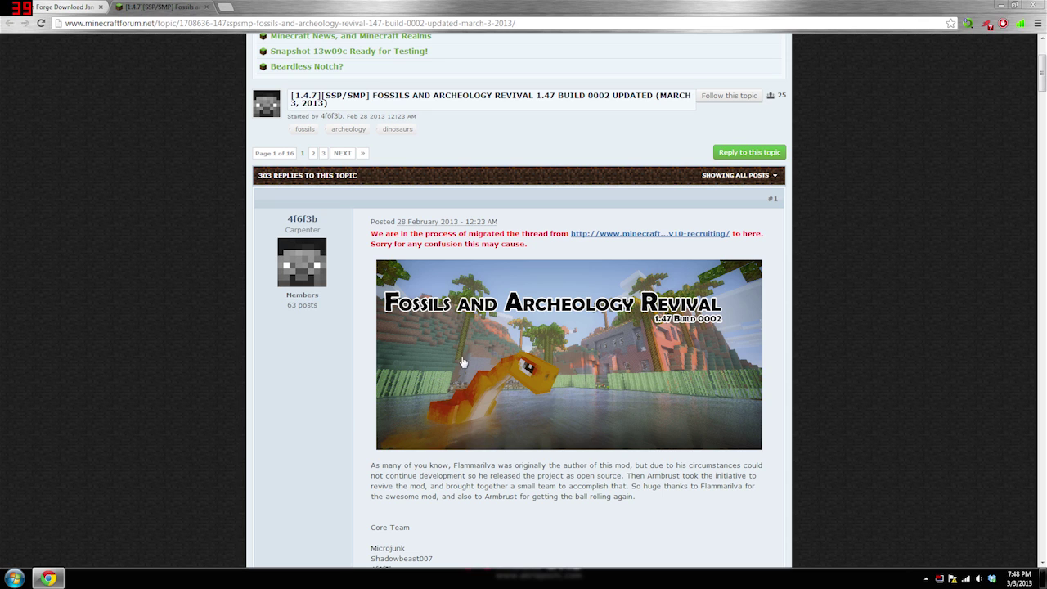
pyautogui.scroll(-10, 463, 419)
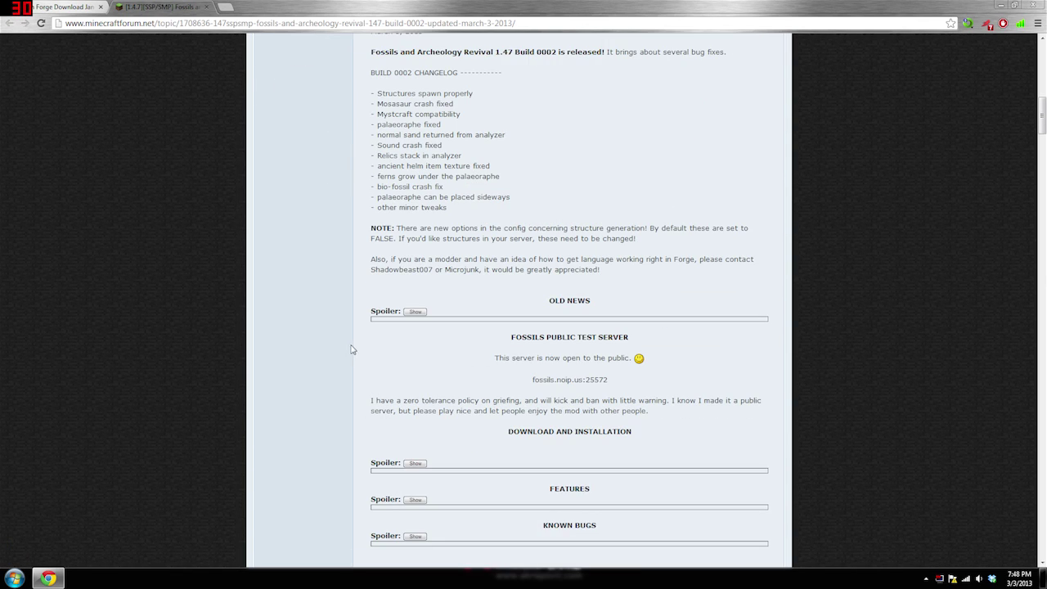
pyautogui.scroll(-1, 479, 485)
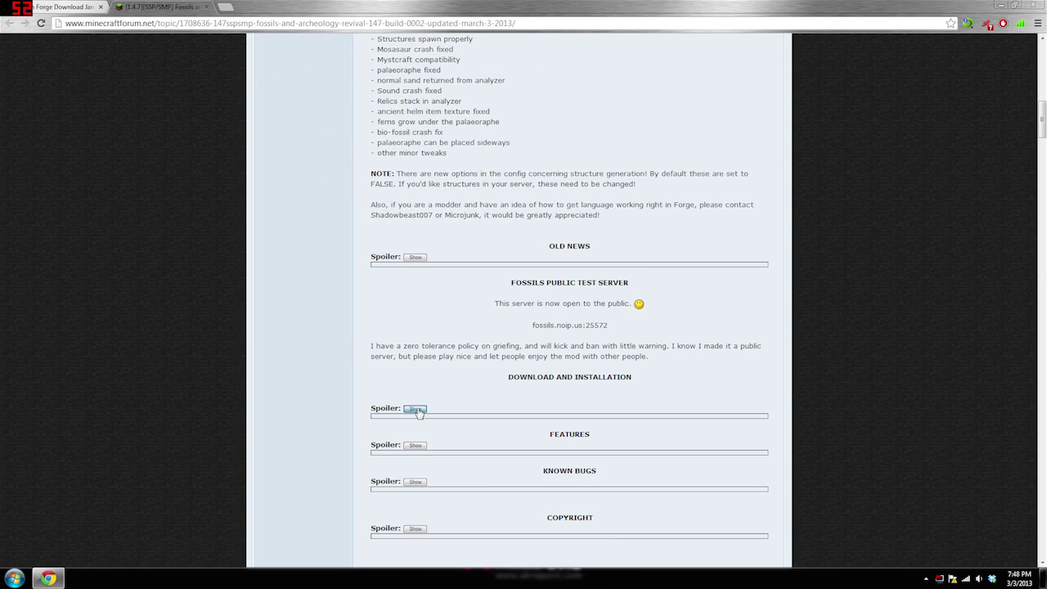
pyautogui.click(415, 409)
pyautogui.scroll(-1, 621, 397)
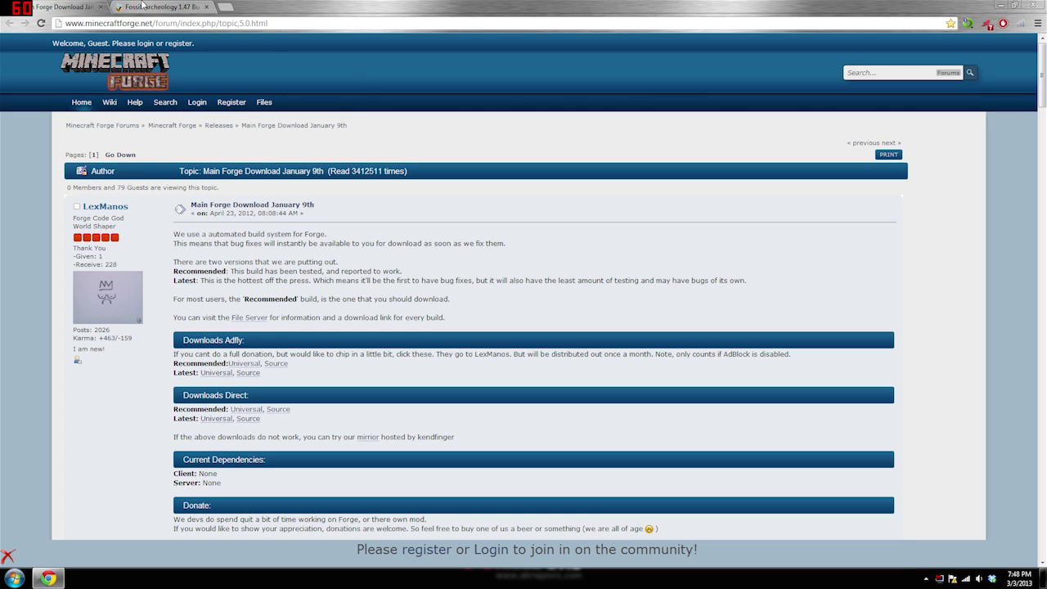
# Step: Skip the adf.ly ad for Fossil-Archeology and open the recommended Universal Forge download
pyautogui.scroll(-1, 278, 391)
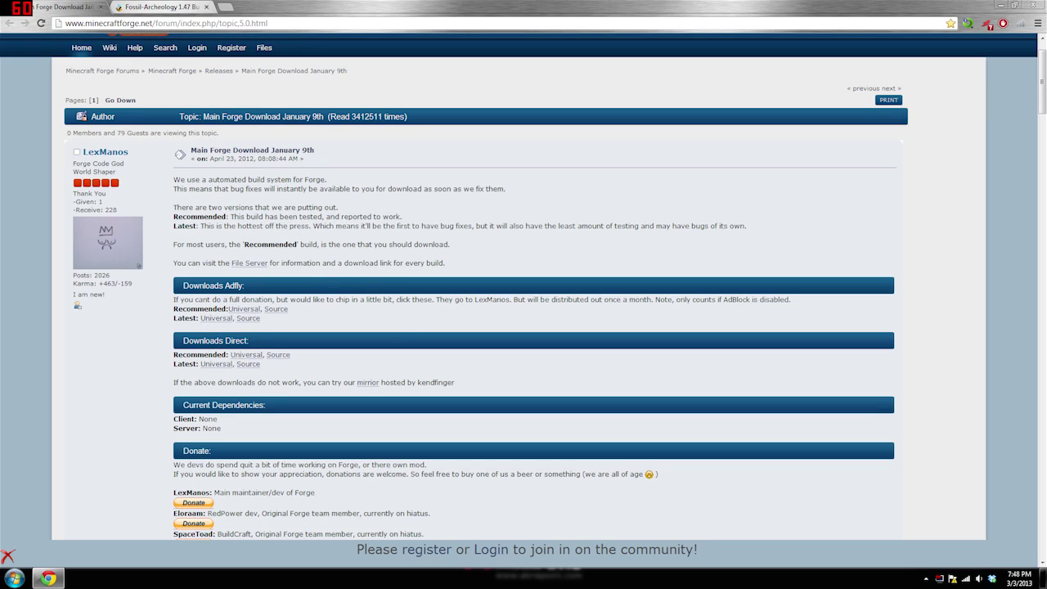
pyautogui.click(156, 8)
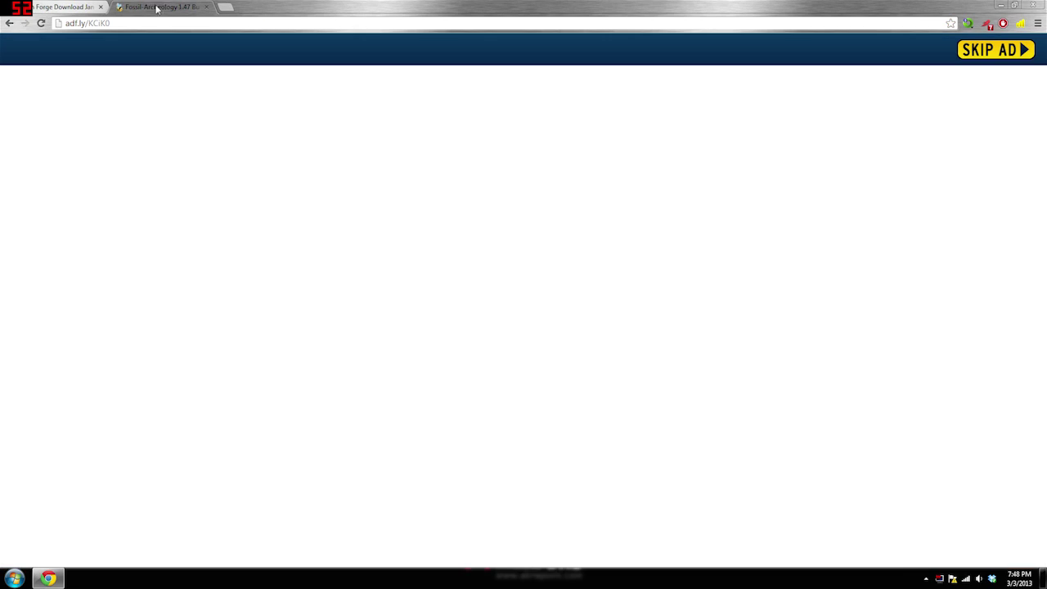
pyautogui.click(982, 54)
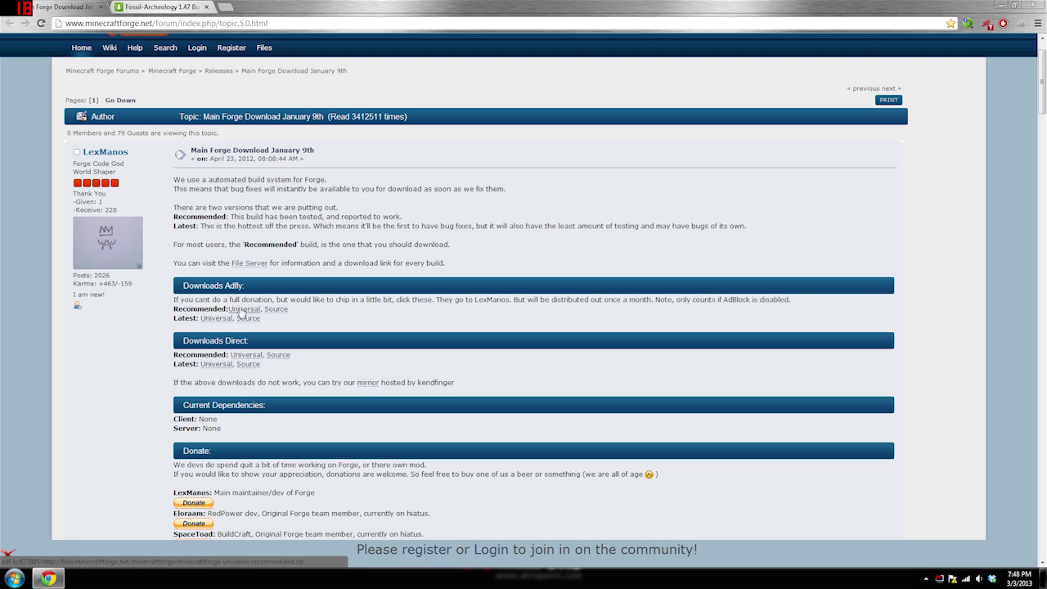
pyautogui.click(242, 313)
# Step: Download the Fossil-Archeology 1.47 Build 0002 zip from MediaFire and start the Forge universal zip download
pyautogui.click(250, 7)
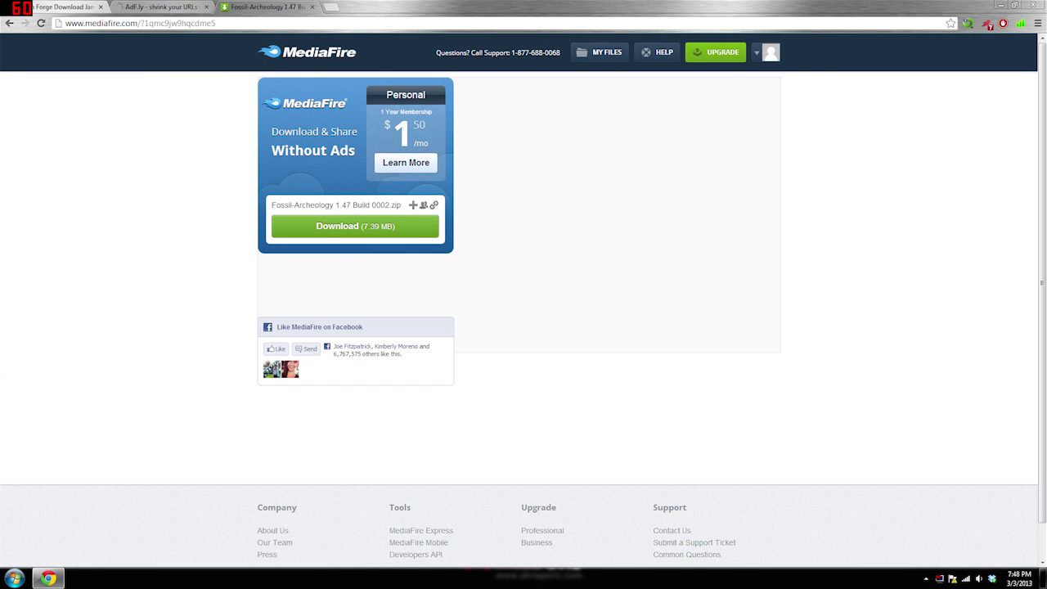
pyautogui.click(327, 239)
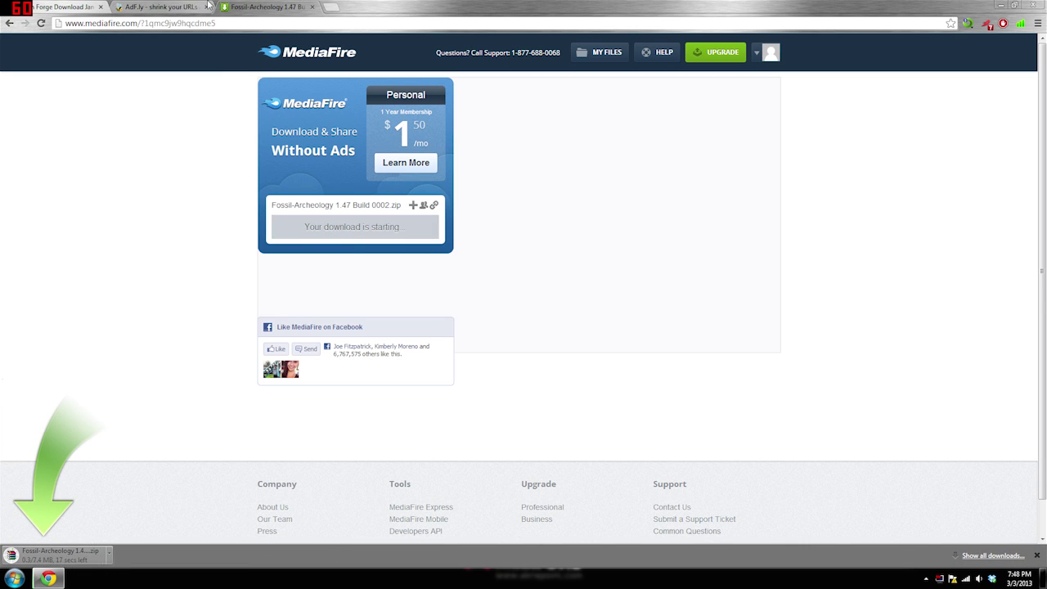
pyautogui.middleClick(262, 7)
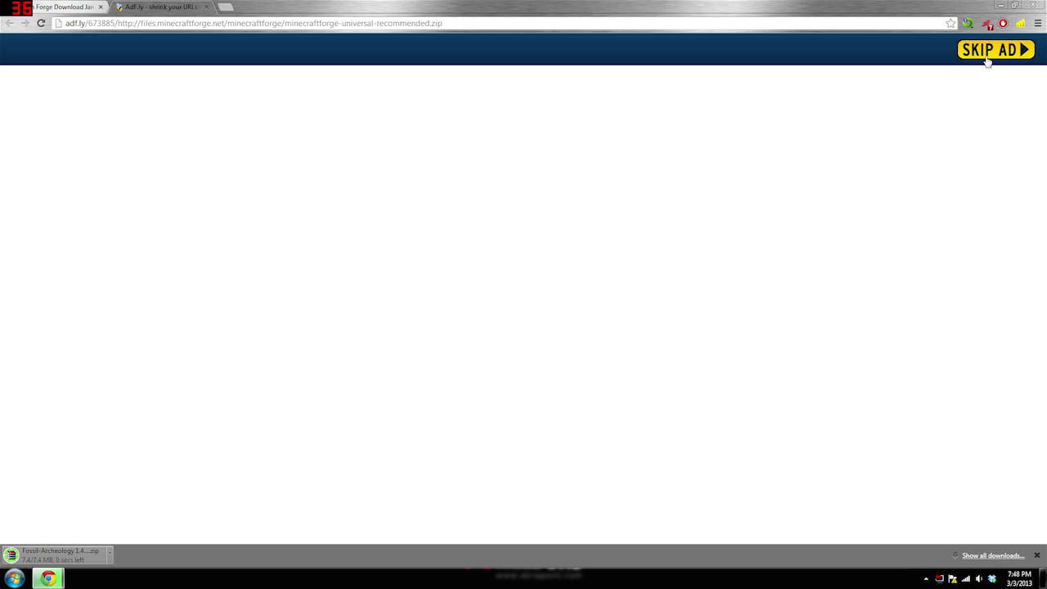
pyautogui.click(986, 54)
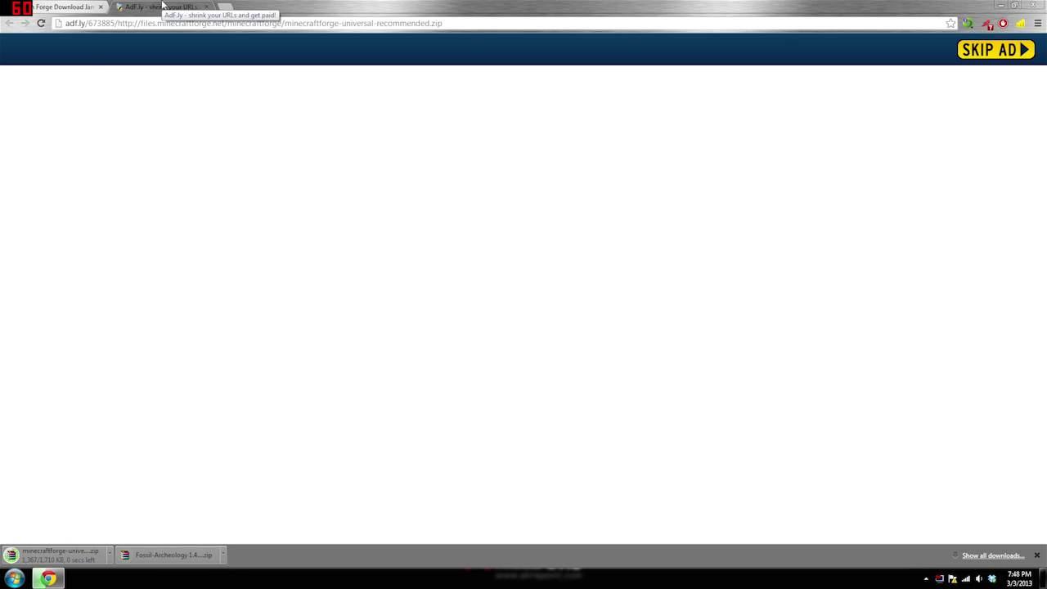
pyautogui.middleClick(162, 7)
pyautogui.click(15, 578)
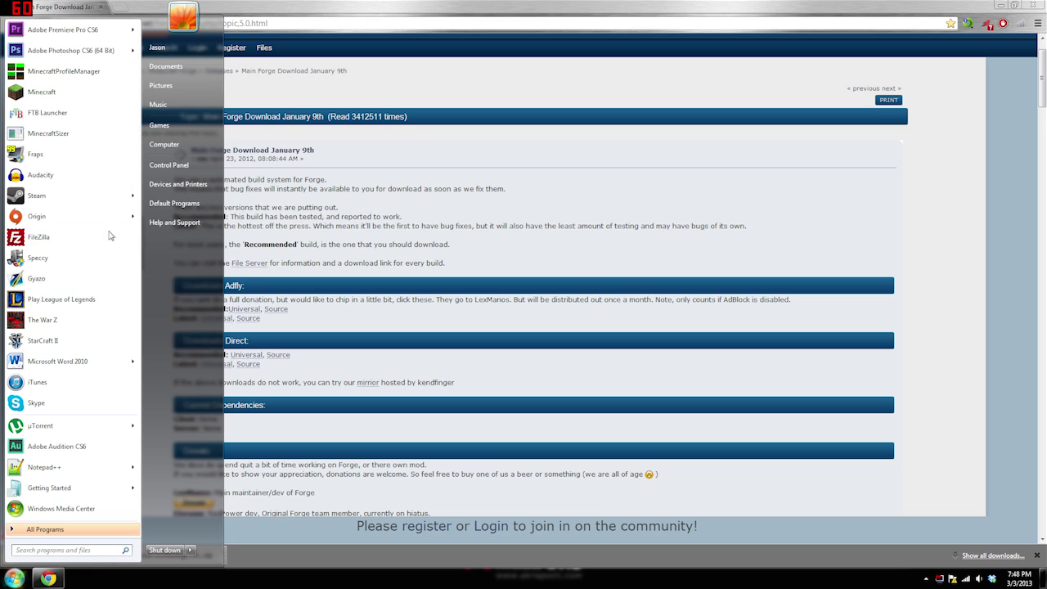
# Step: Launch Minecraft with Force update enabled and log in so the game files re-download
pyautogui.click(82, 94)
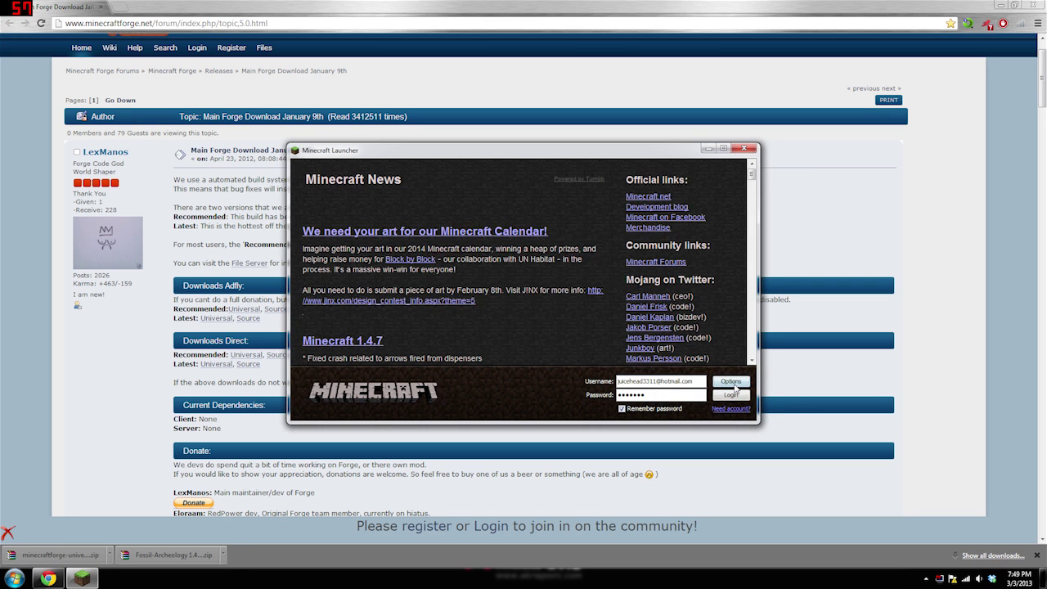
pyautogui.click(724, 382)
pyautogui.click(543, 282)
pyautogui.click(596, 314)
pyautogui.click(728, 396)
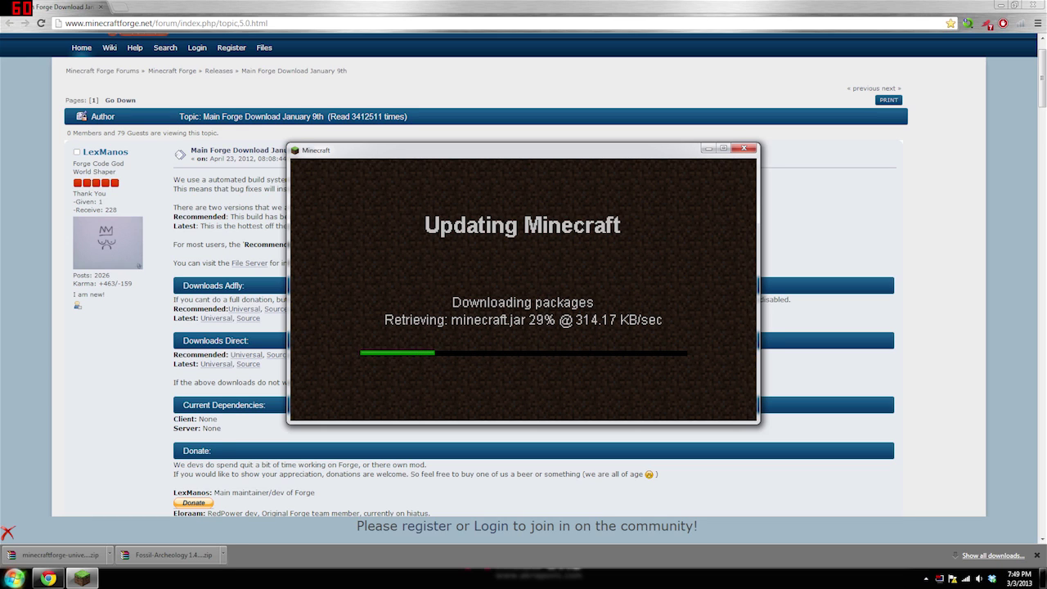
# Step: Open the Run box via a Start search for 'run' with %appdata% ready
pyautogui.click(15, 578)
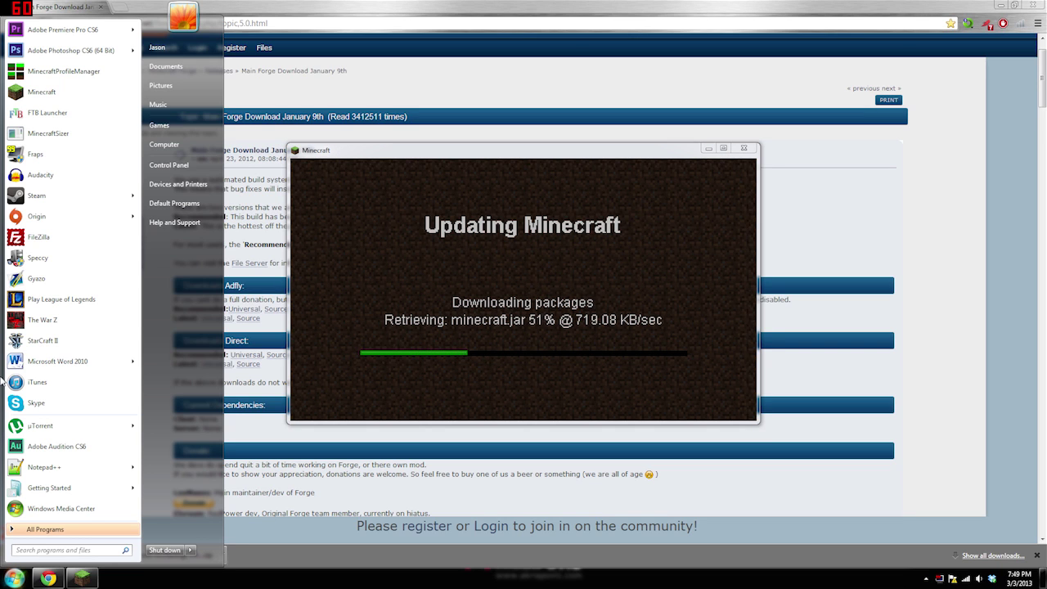
pyautogui.write('run')
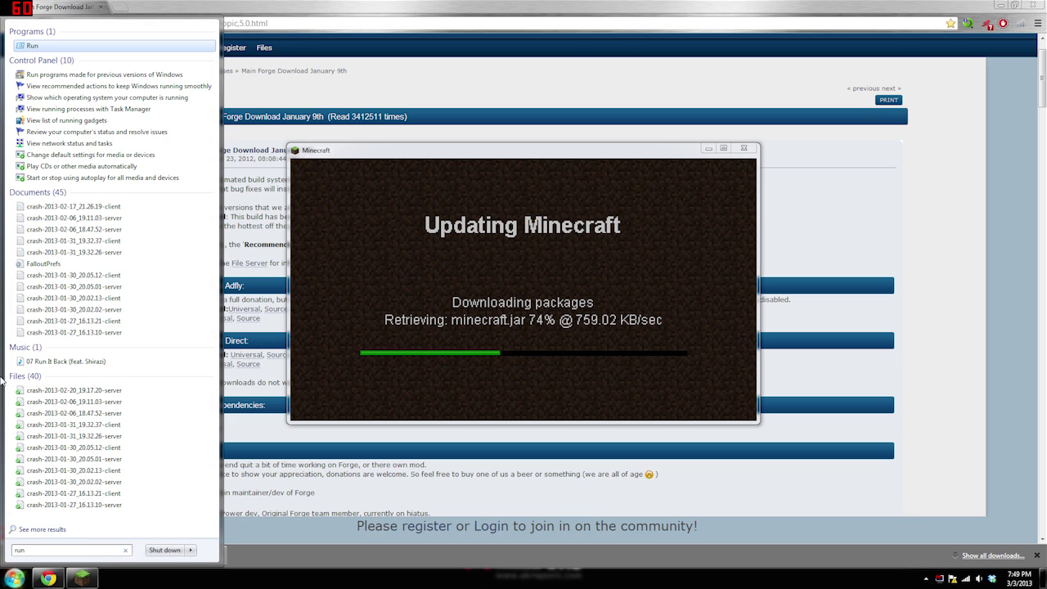
pyautogui.press('Return')
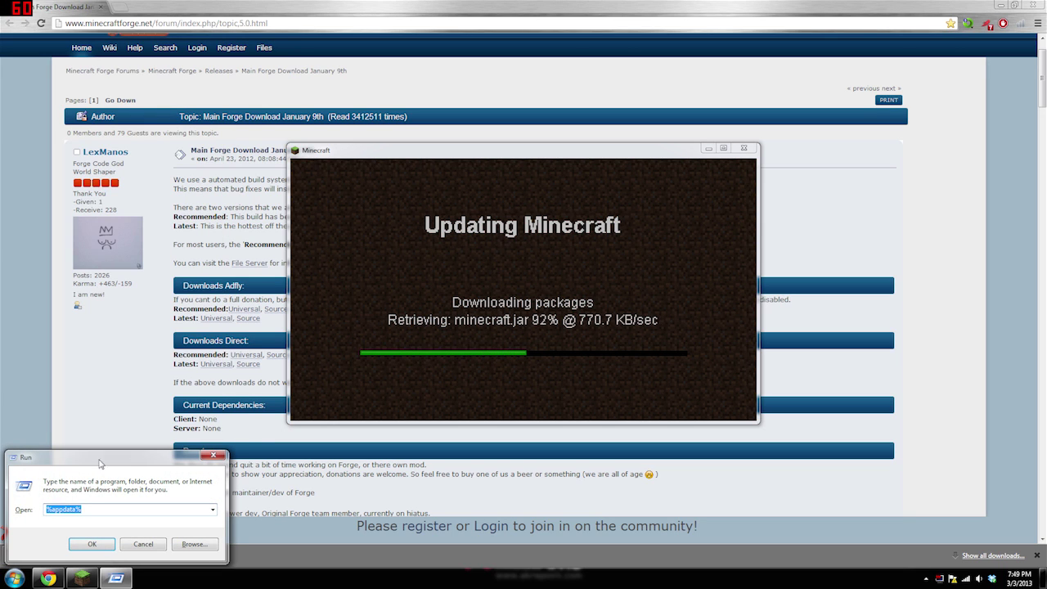
pyautogui.click(51, 511)
# Step: Run %appdata% and open the .minecraft mods folder
pyautogui.click(90, 543)
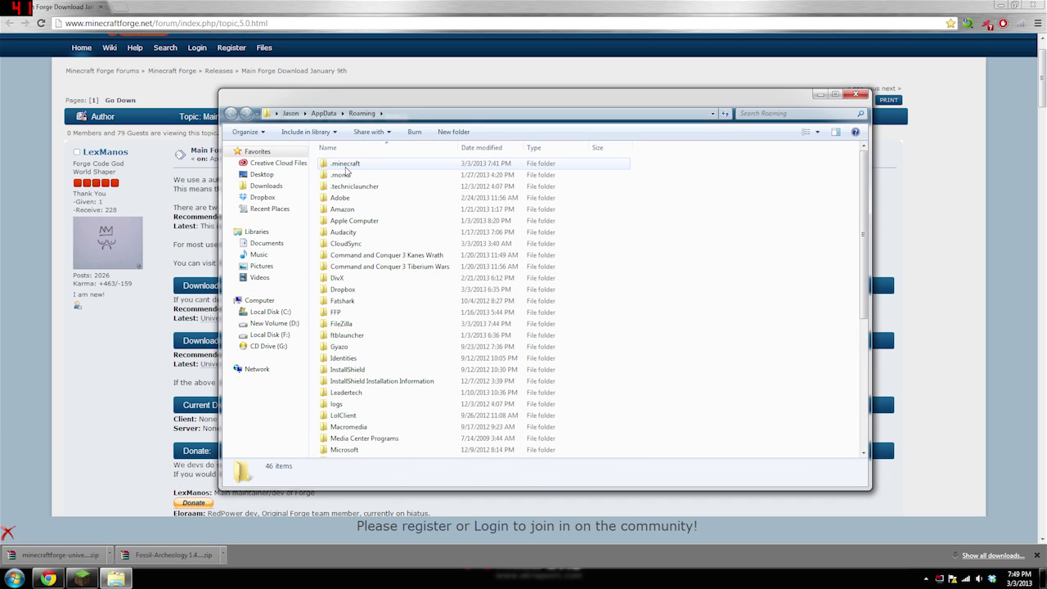
pyautogui.doubleClick(346, 166)
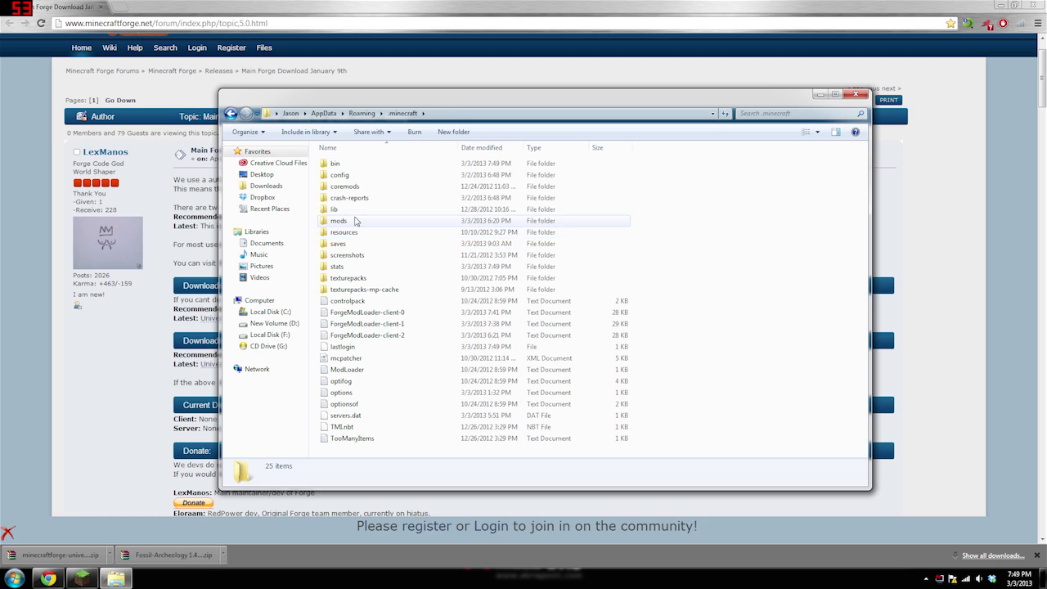
pyautogui.doubleClick(357, 221)
# Step: Delete the old Fossil-Archeology folder, quit the updated game, and return to .minecraft
pyautogui.click(335, 163)
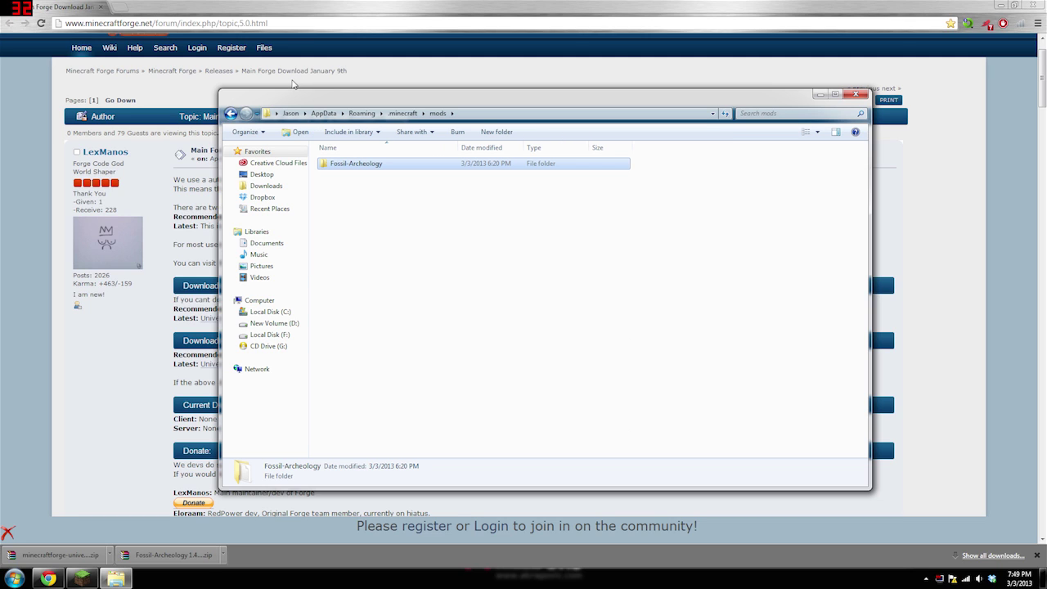
pyautogui.press('Delete')
pyautogui.press('Return')
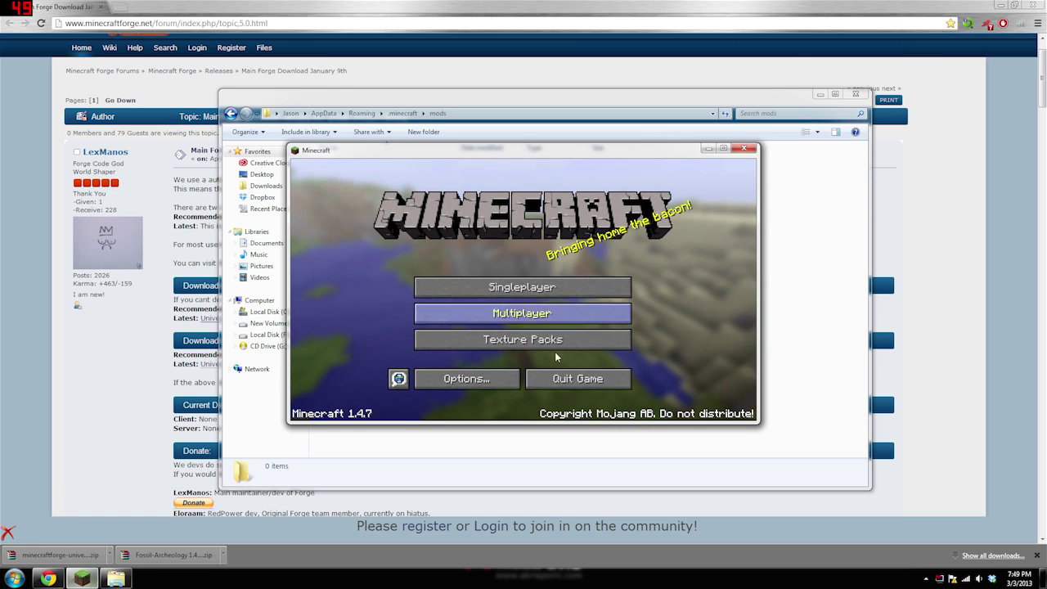
pyautogui.click(575, 377)
pyautogui.press('BackSpace')
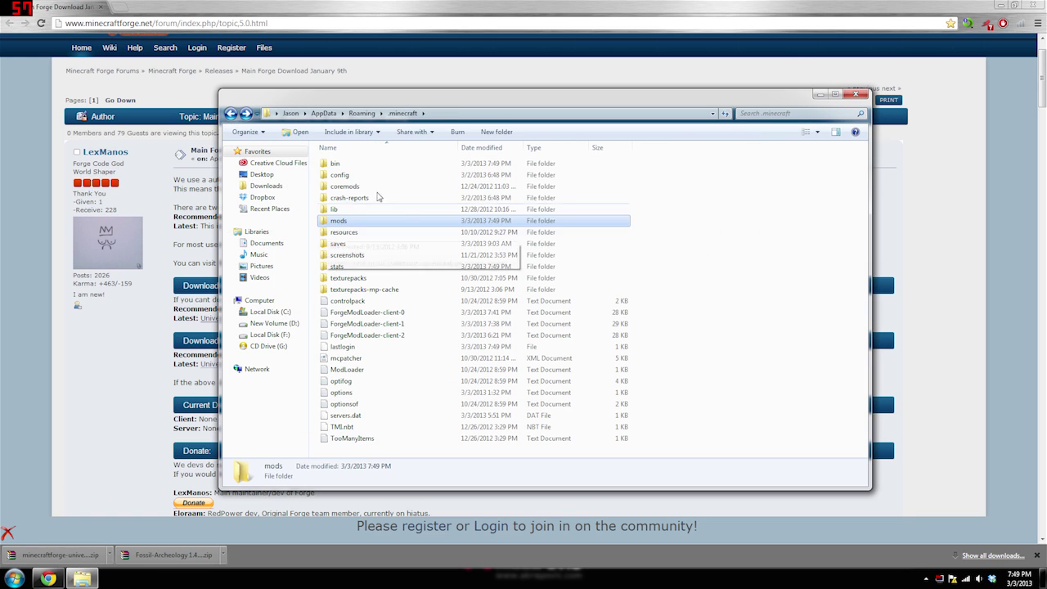
# Step: Open bin\minecraft.jar in WinRAR and delete its META-INF folder
pyautogui.click(335, 165)
pyautogui.doubleClick(335, 165)
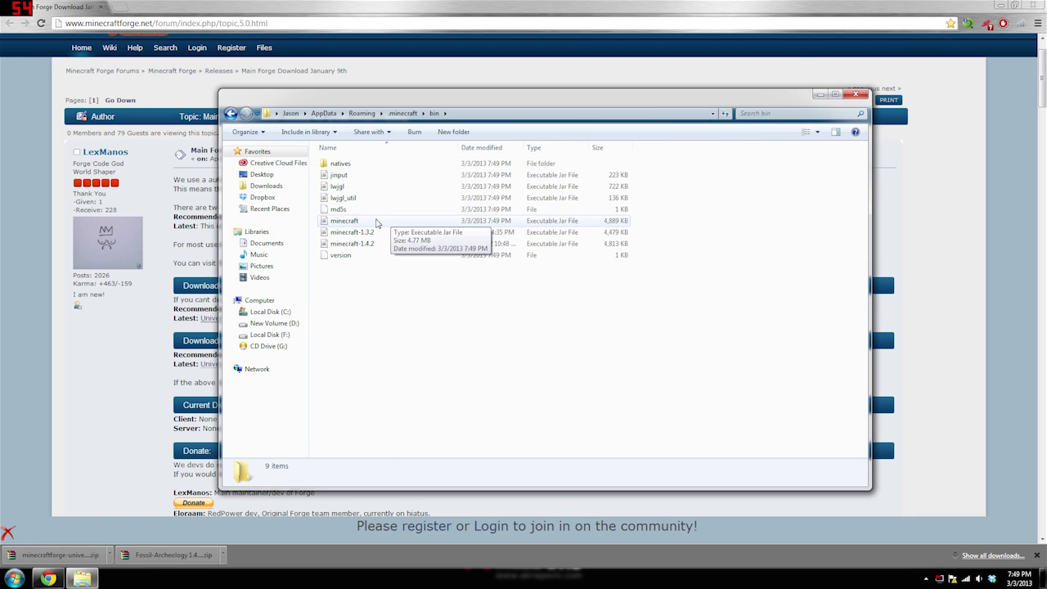
pyautogui.click(384, 221)
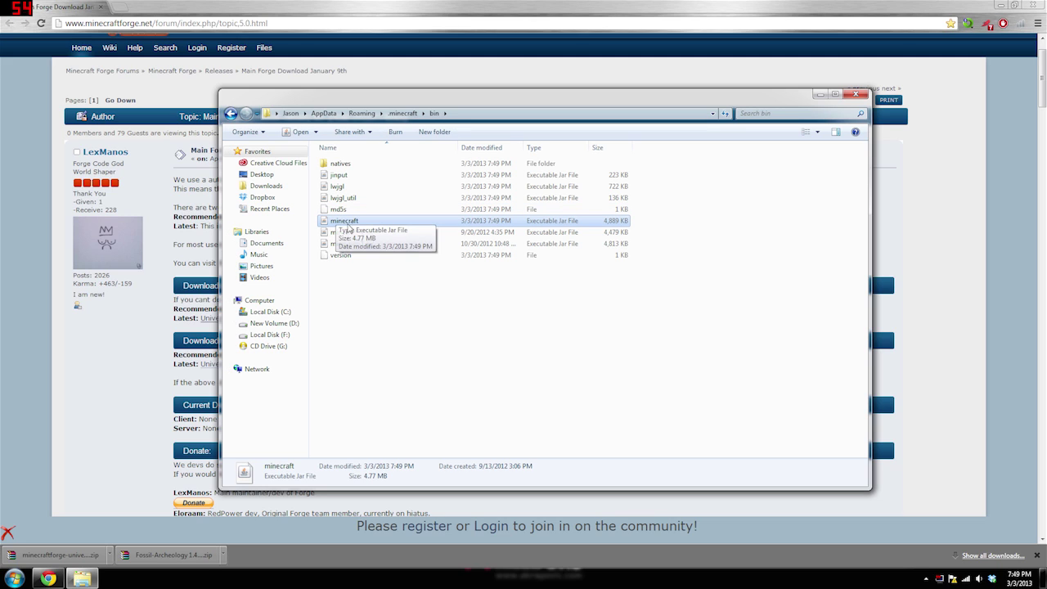
pyautogui.rightClick(360, 222)
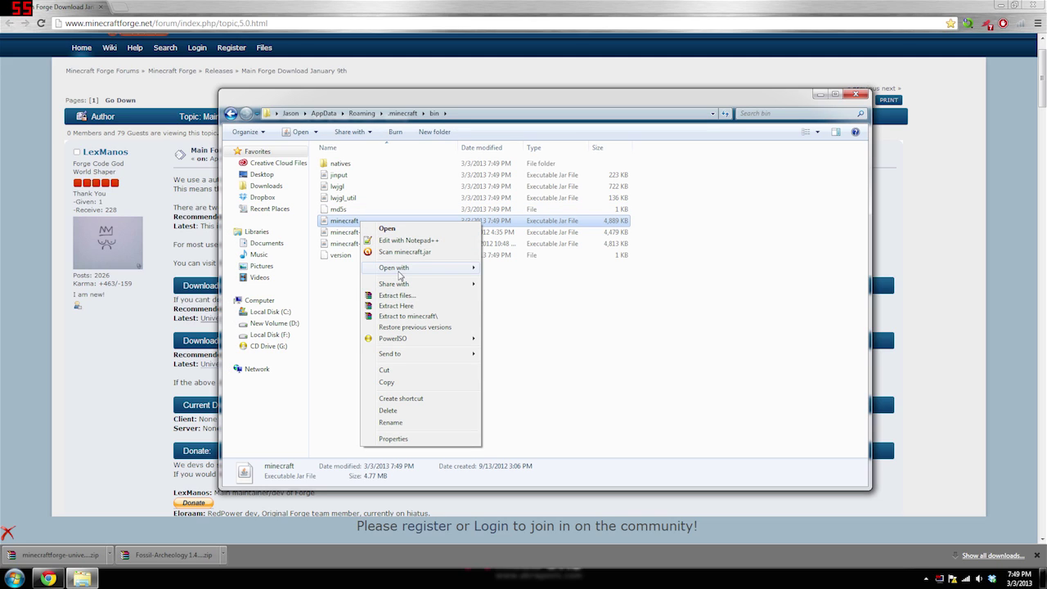
pyautogui.moveTo(426, 268)
pyautogui.click(512, 279)
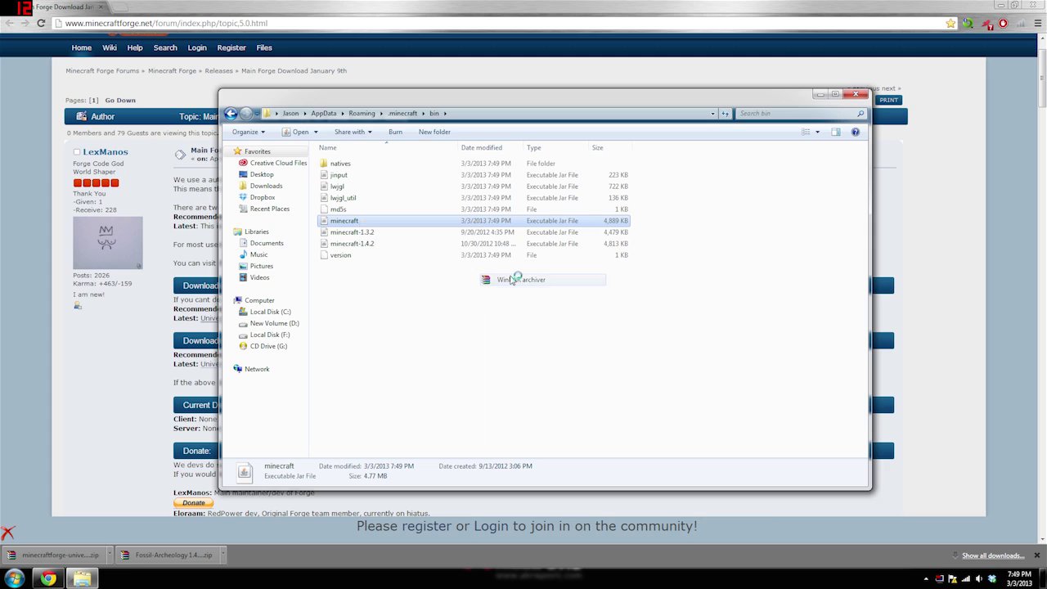
pyautogui.click(96, 342)
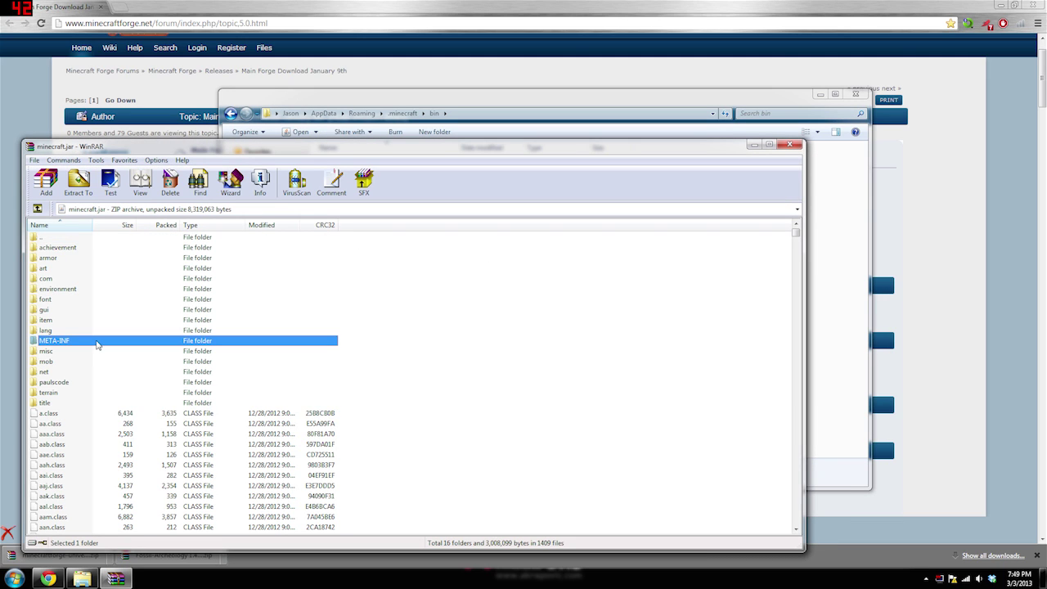
pyautogui.press('Delete')
pyautogui.press('Return')
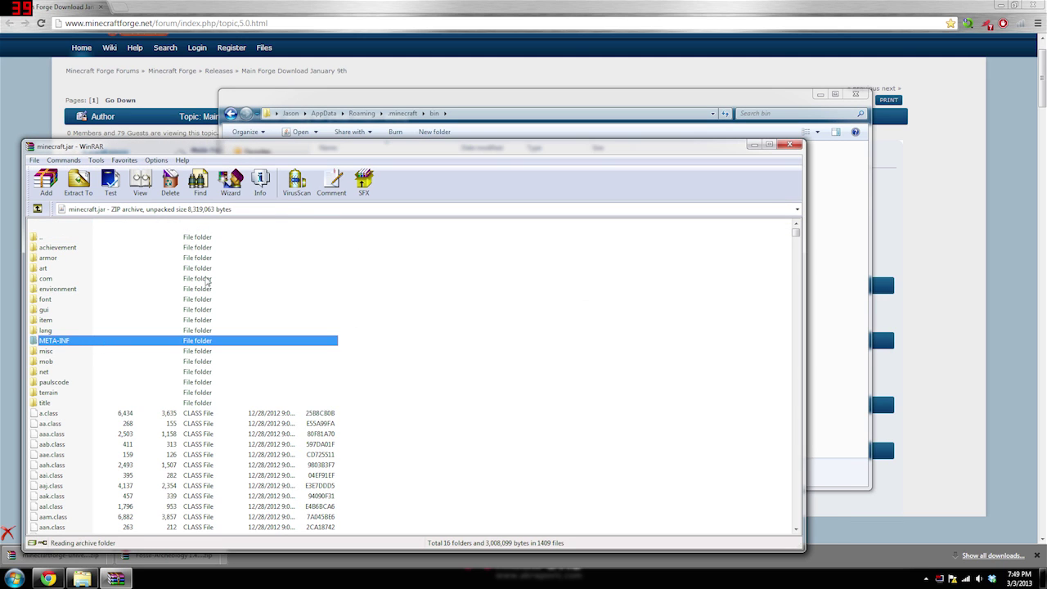
# Step: Show the downloaded Forge universal zip in the Downloads folder
pyautogui.moveTo(328, 153); pyautogui.dragTo(377, 100)
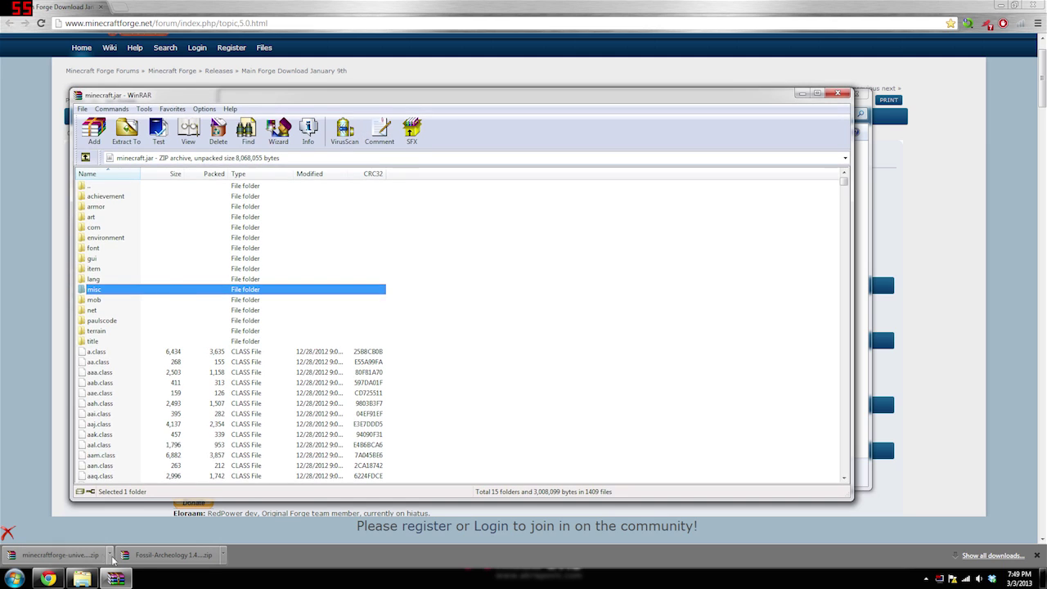
pyautogui.click(109, 555)
pyautogui.click(144, 522)
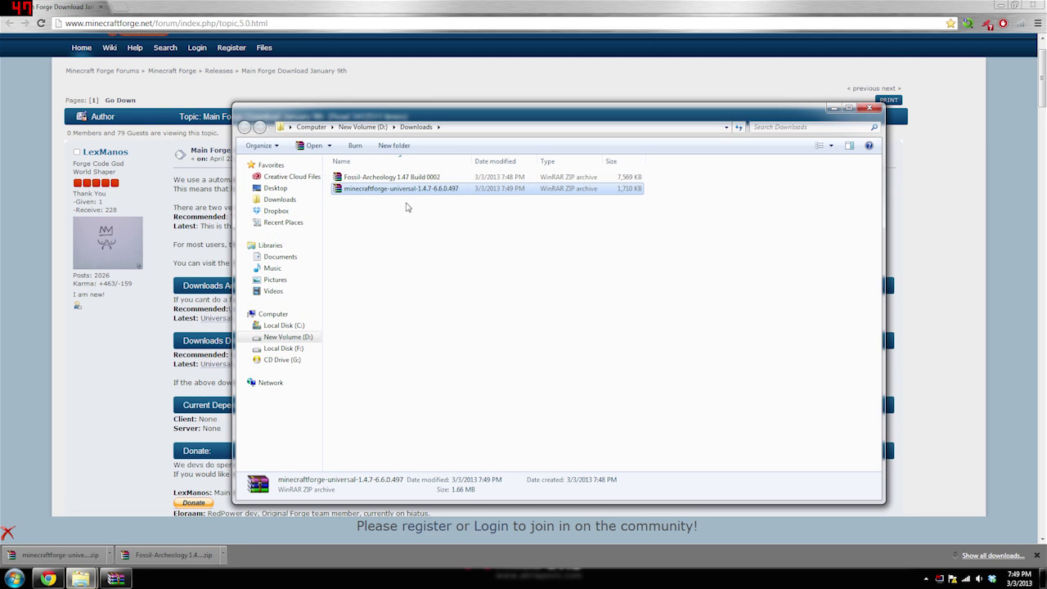
# Step: Add every file from minecraftforge-universal-1.4.7-6.6.0.497 into minecraft.jar, then close both archives
pyautogui.doubleClick(375, 189)
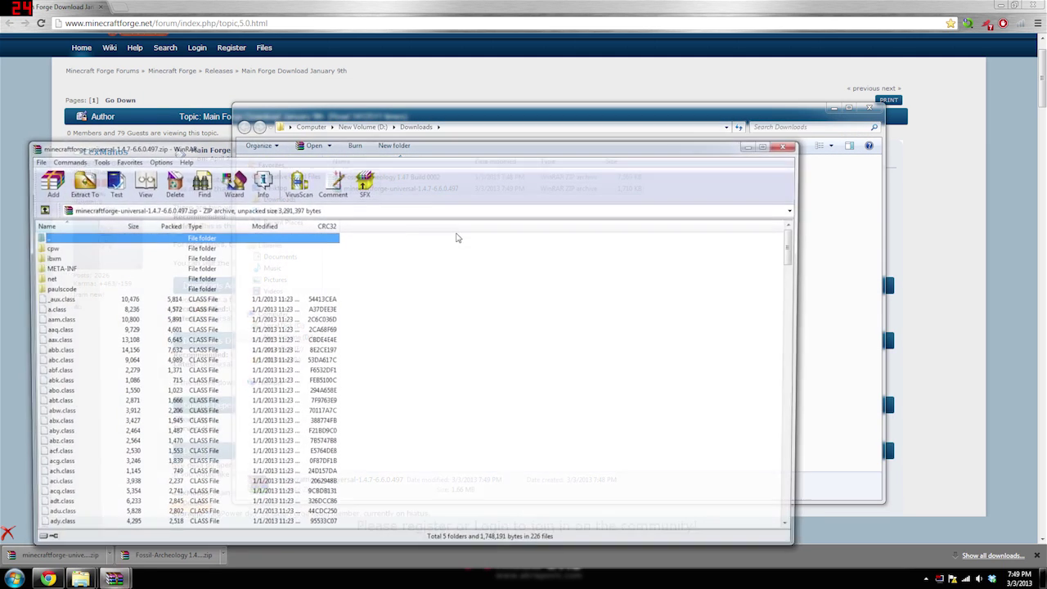
pyautogui.hotkey('ctrl', 'a')
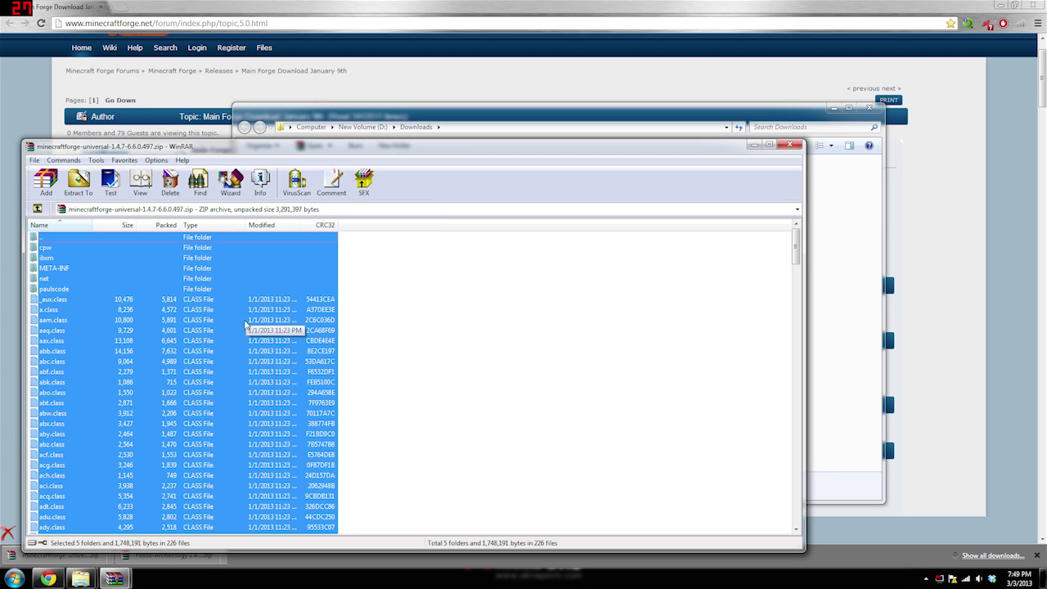
pyautogui.moveTo(113, 578)
pyautogui.click(190, 519)
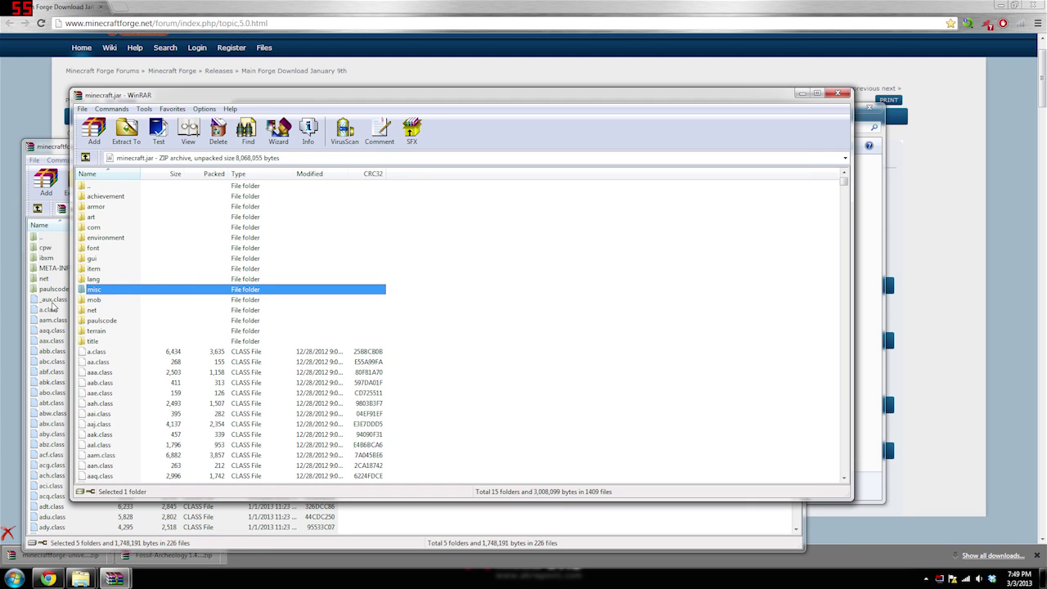
pyautogui.moveTo(53, 303); pyautogui.dragTo(619, 328)
pyautogui.moveTo(810, 315); pyautogui.dragTo(810, 316)
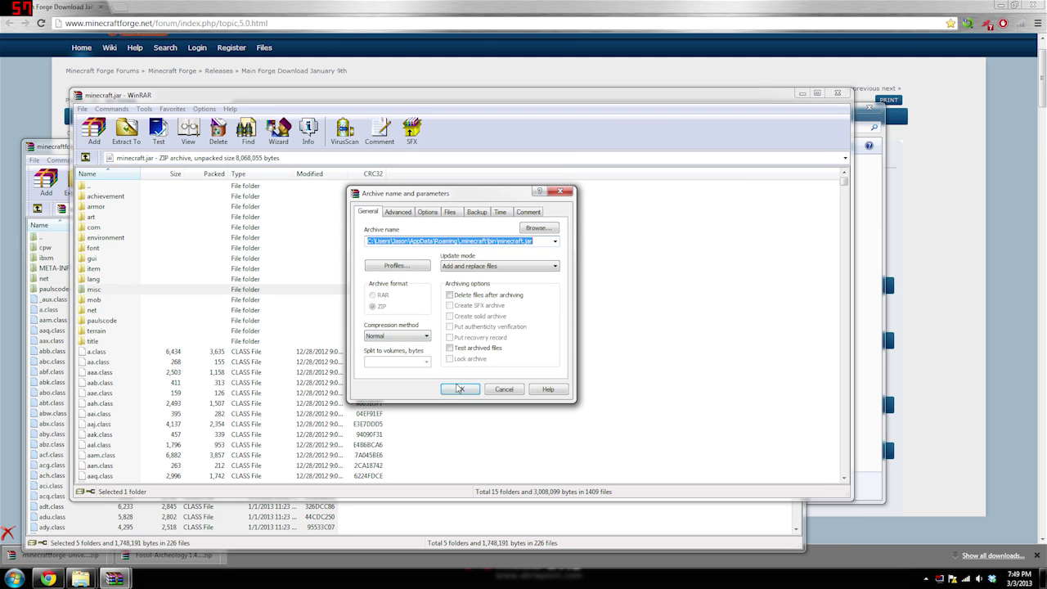
pyautogui.click(460, 389)
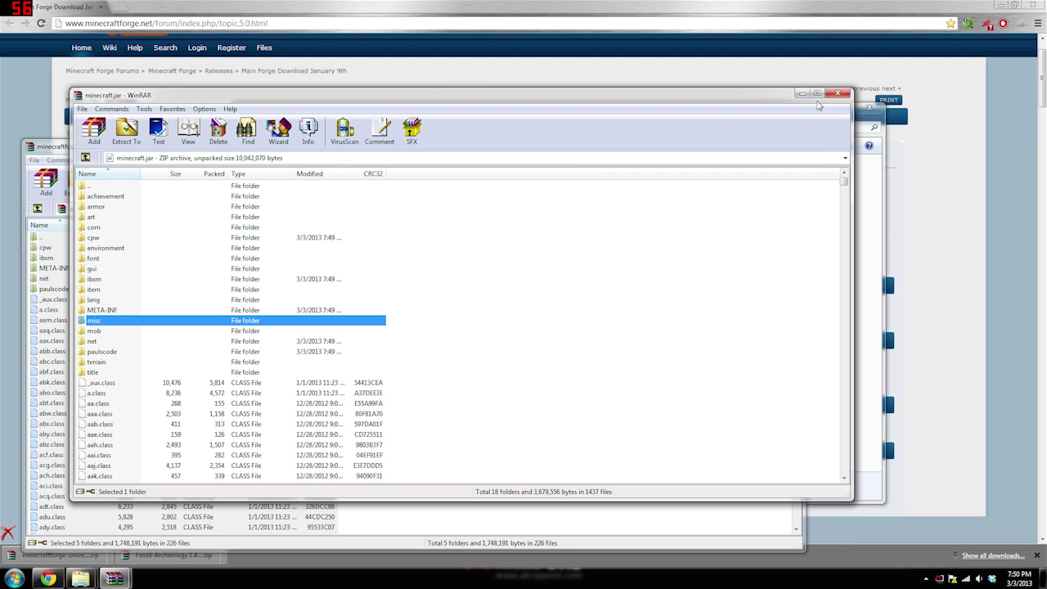
pyautogui.click(838, 95)
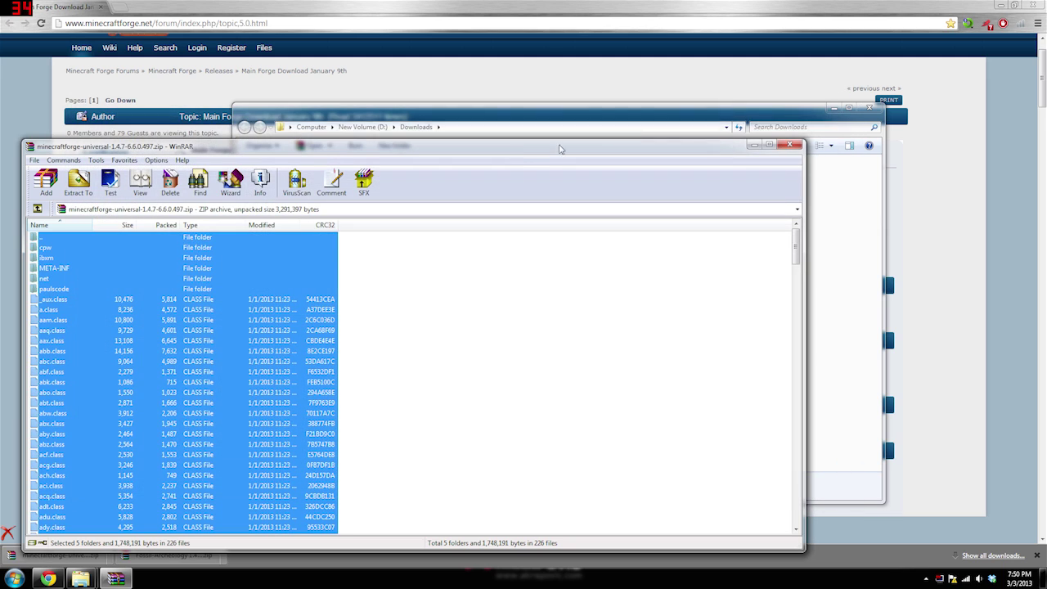
pyautogui.click(789, 145)
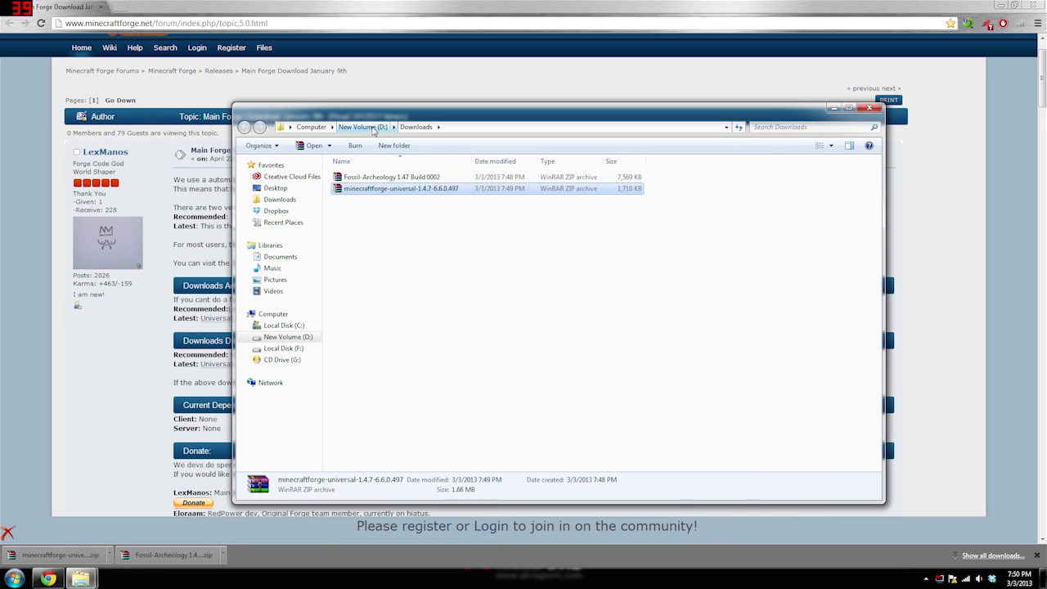
# Step: Launch Minecraft and log in to load Forge 6.6.0.497, keeping the .minecraft folder beside it
pyautogui.click(13, 578)
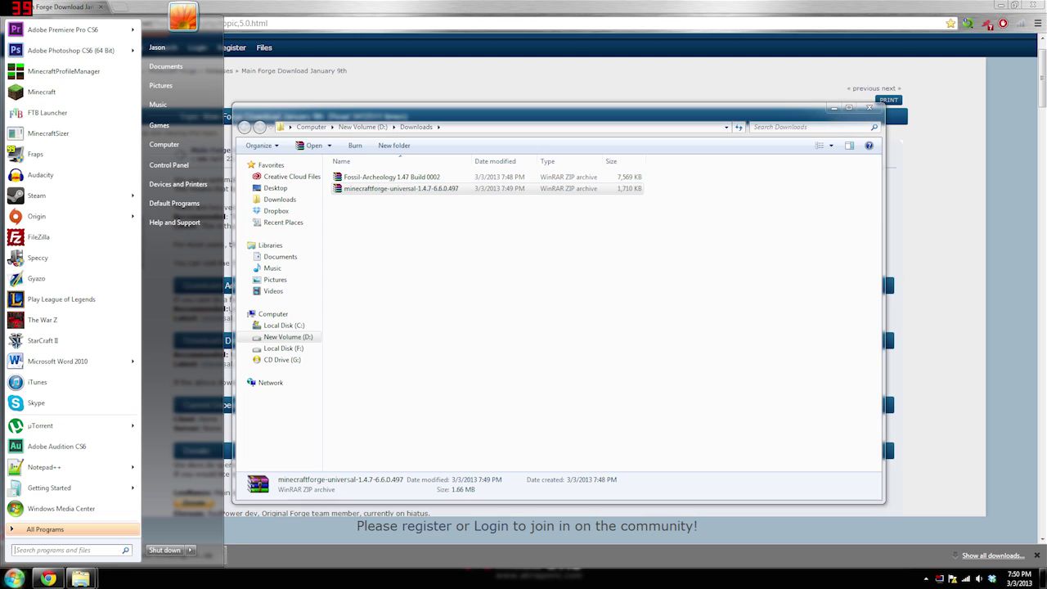
pyautogui.click(85, 96)
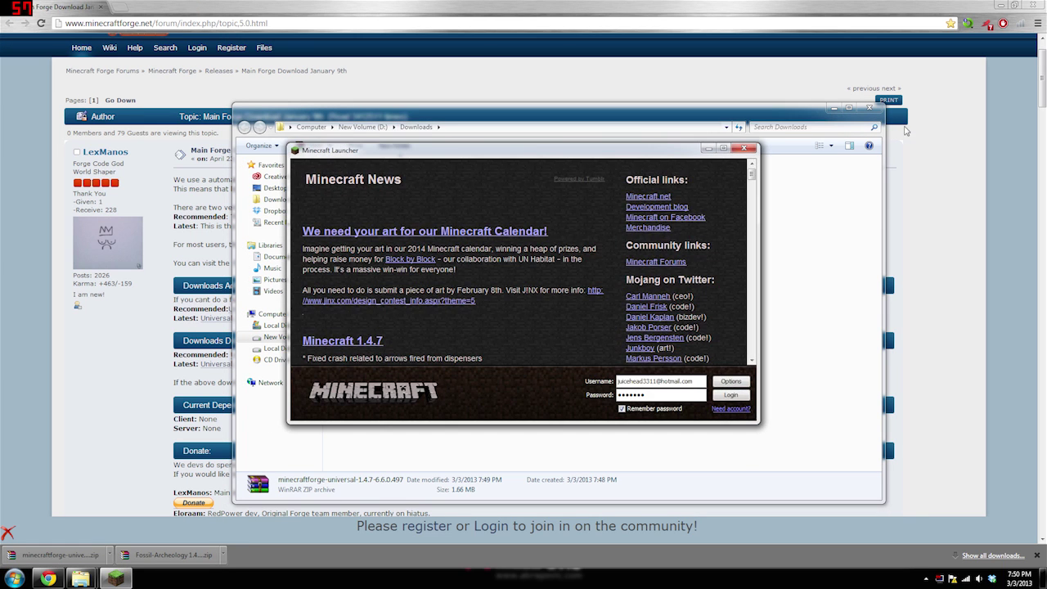
pyautogui.click(868, 111)
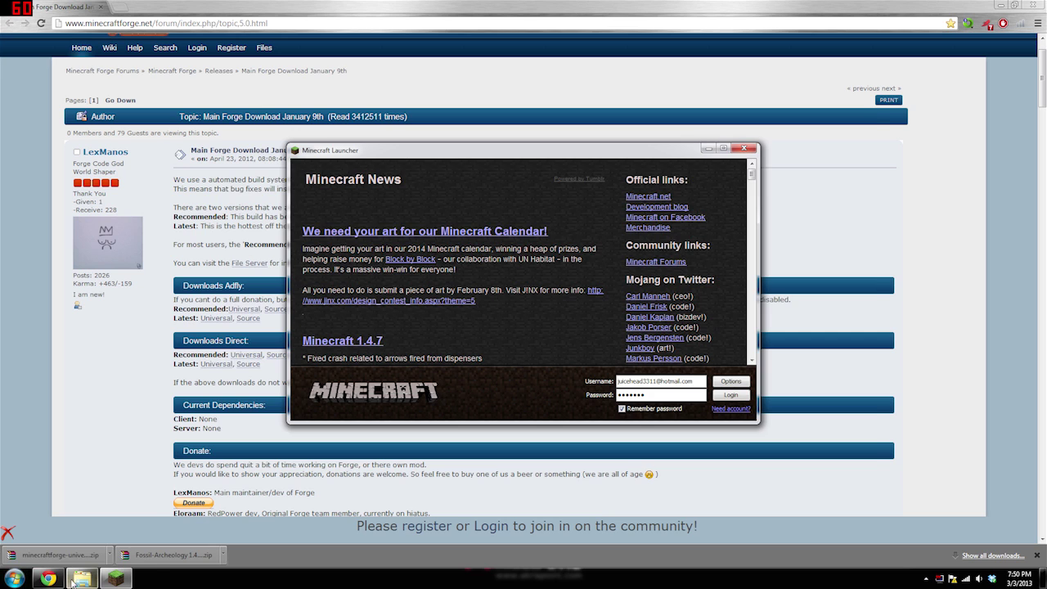
pyautogui.click(80, 578)
pyautogui.moveTo(657, 92); pyautogui.dragTo(731, 419)
pyautogui.click(730, 395)
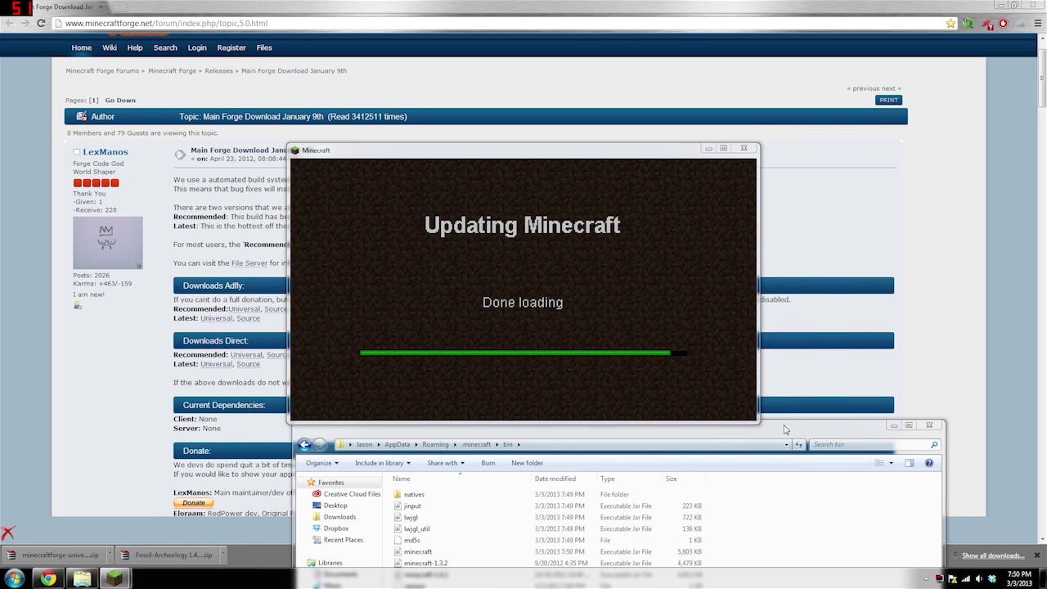
pyautogui.moveTo(671, 434); pyautogui.dragTo(795, 191)
# Step: Quit the Forge game, open the .minecraft mods folder, and show the Fossil-Archeology zip in Downloads
pyautogui.click(615, 197)
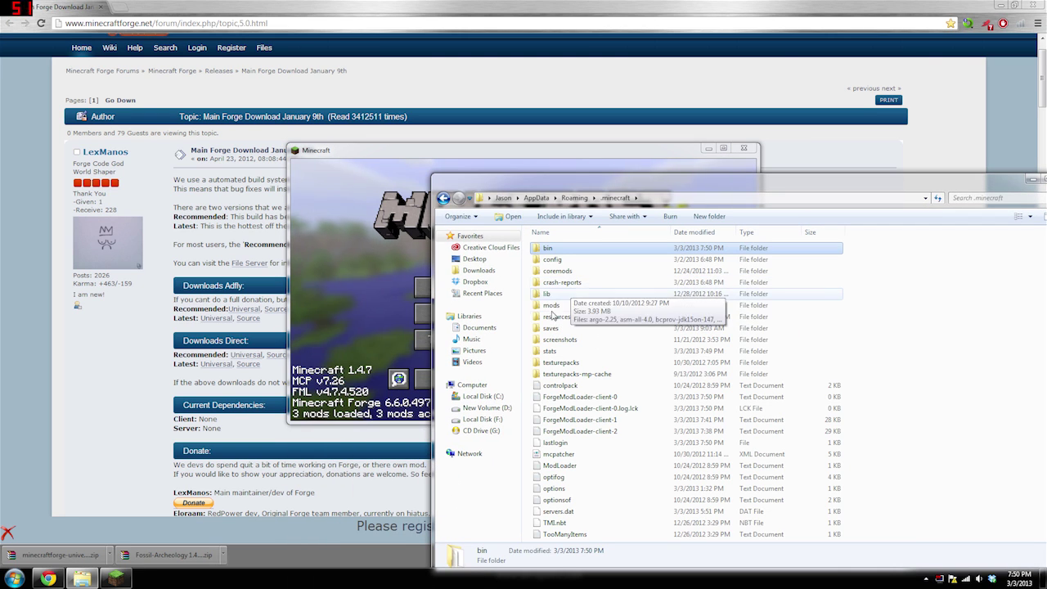
pyautogui.click(354, 276)
pyautogui.click(576, 376)
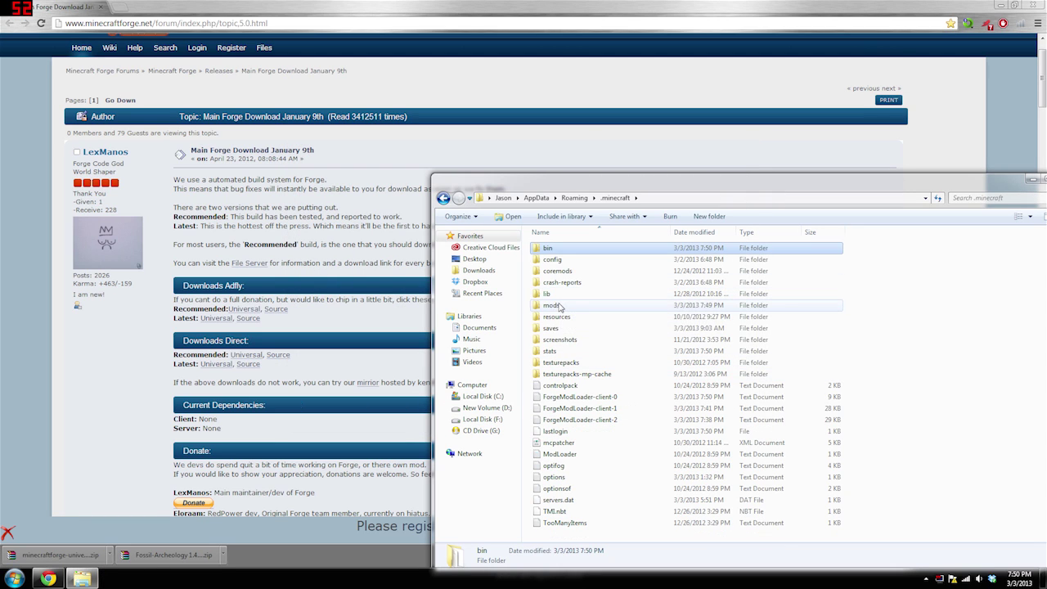
pyautogui.doubleClick(560, 306)
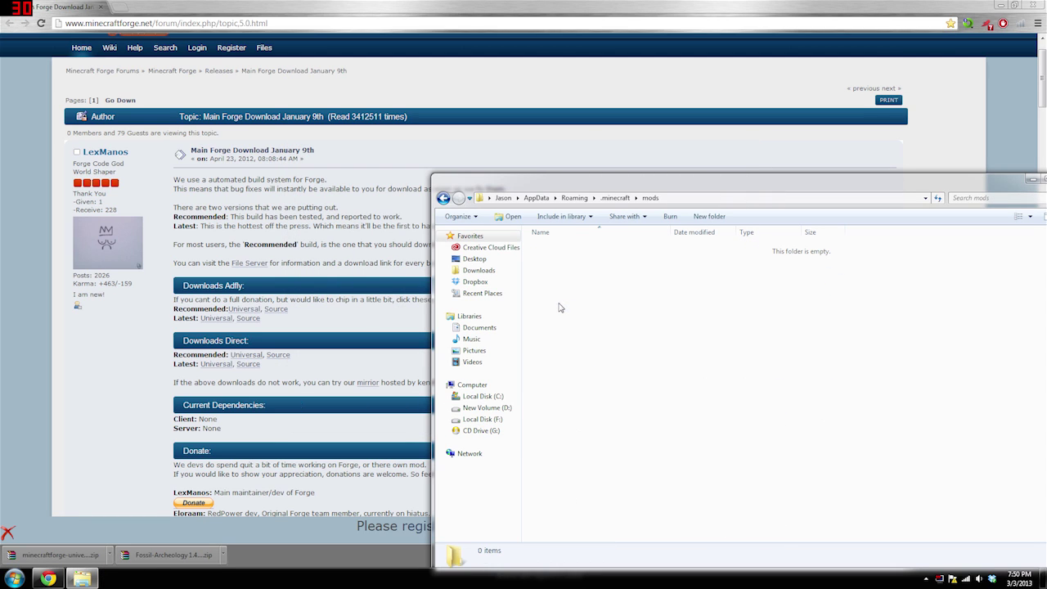
pyautogui.click(222, 555)
pyautogui.click(270, 525)
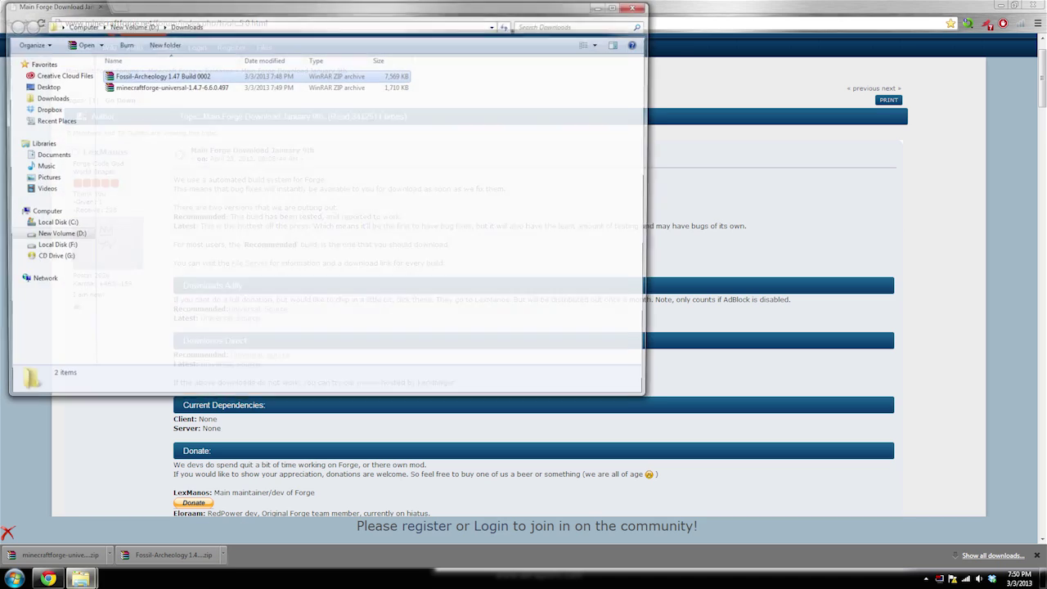
# Step: Drag the Fossil-Archeology folder from the 1.47 Build 0002 zip into the mods folder
pyautogui.doubleClick(138, 78)
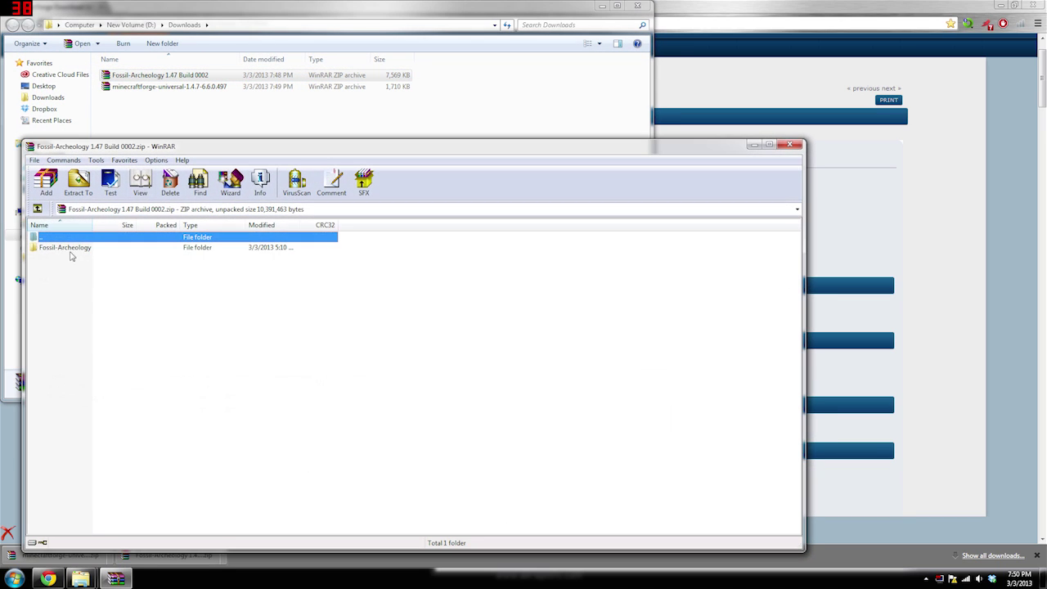
pyautogui.click(56, 249)
pyautogui.moveTo(80, 578)
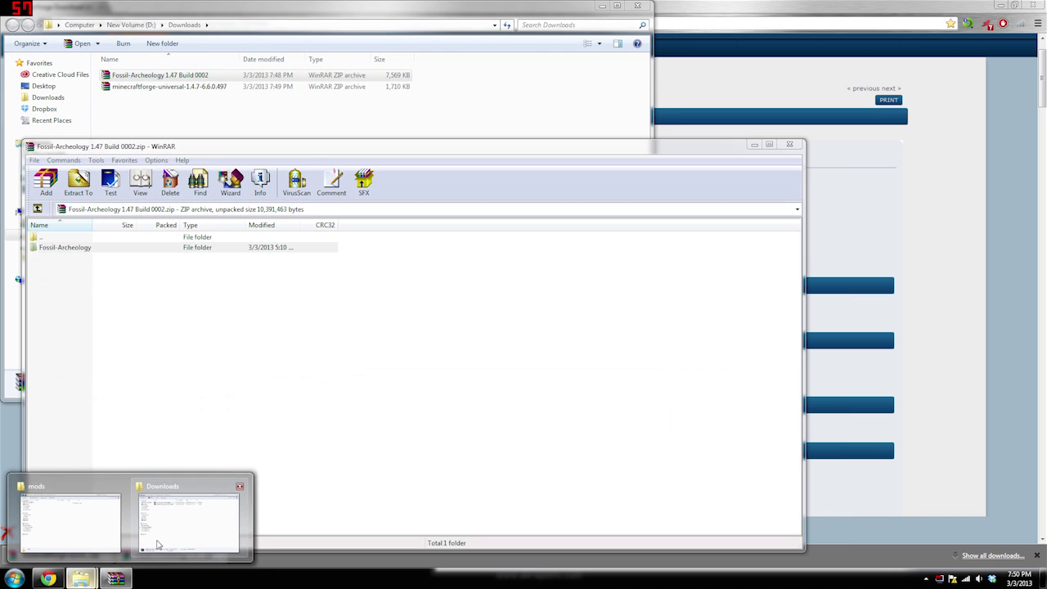
pyautogui.click(84, 531)
pyautogui.moveTo(104, 249); pyautogui.dragTo(883, 312)
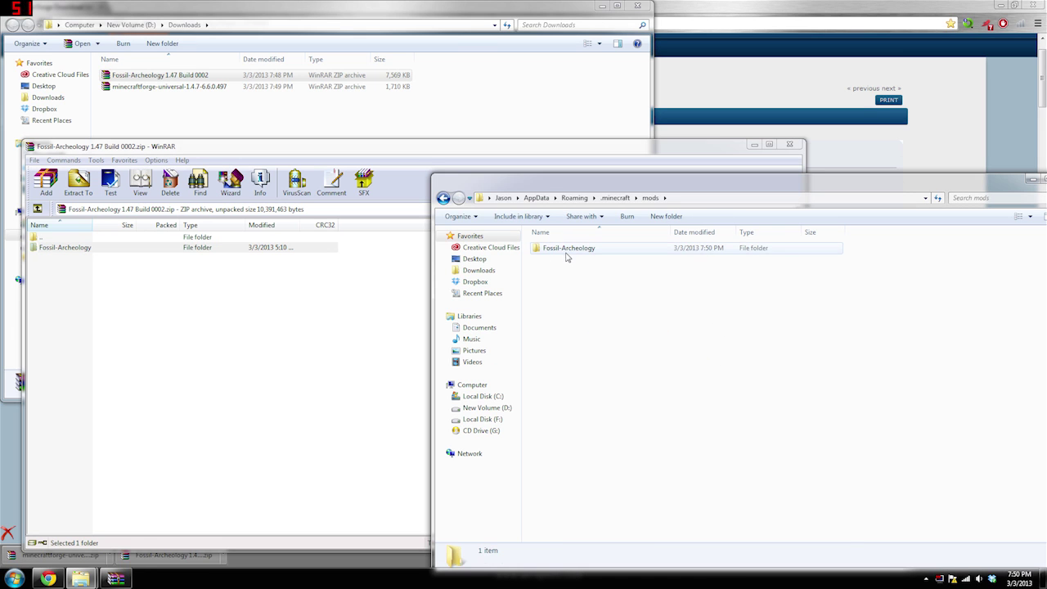
pyautogui.press('super')
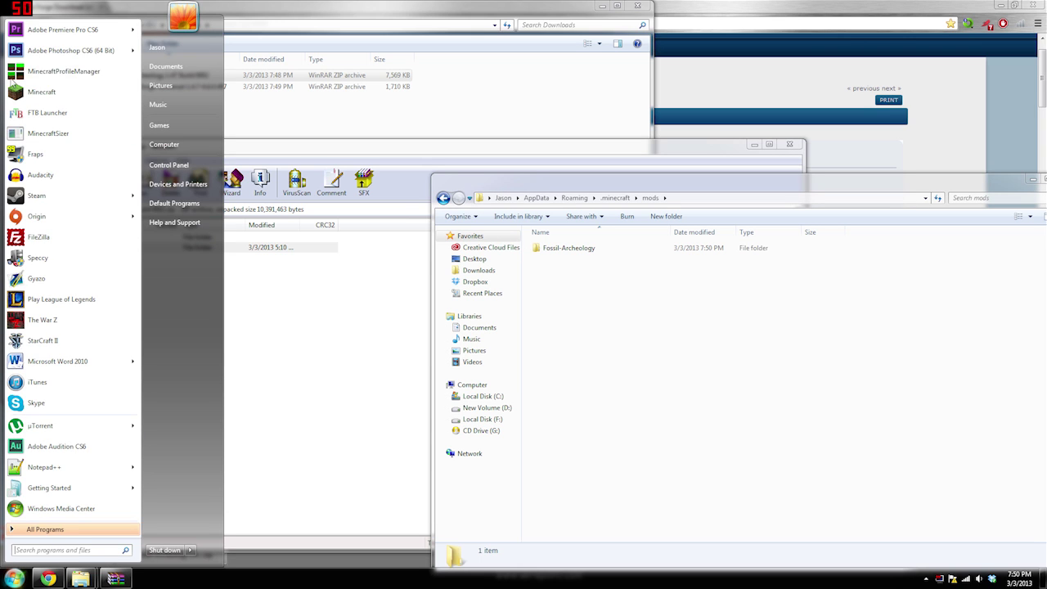
# Step: Launch Minecraft from the Start menu and log in to the modded game
pyautogui.click(48, 92)
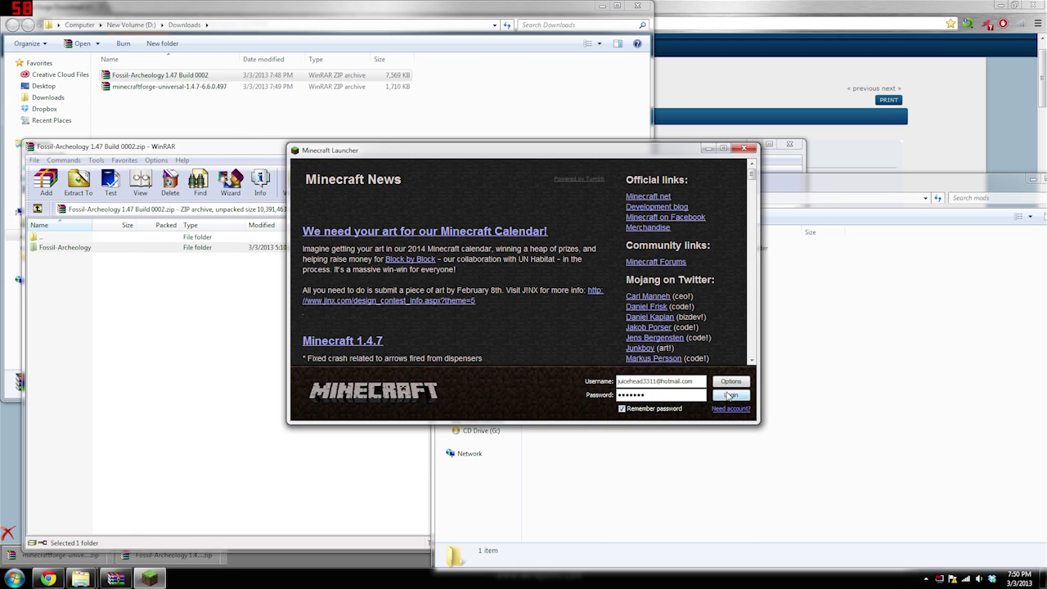
pyautogui.click(728, 395)
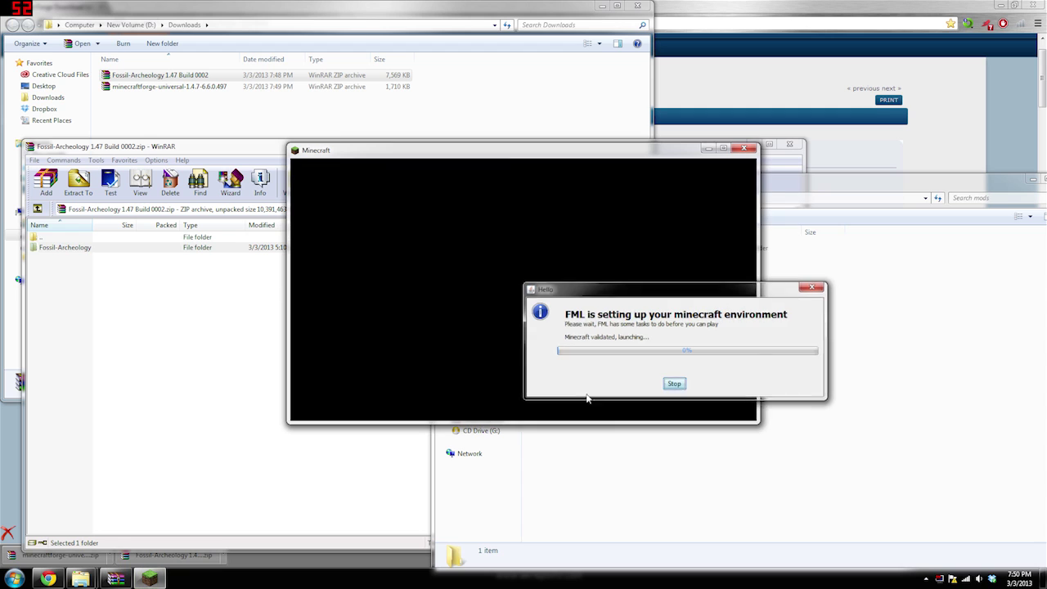